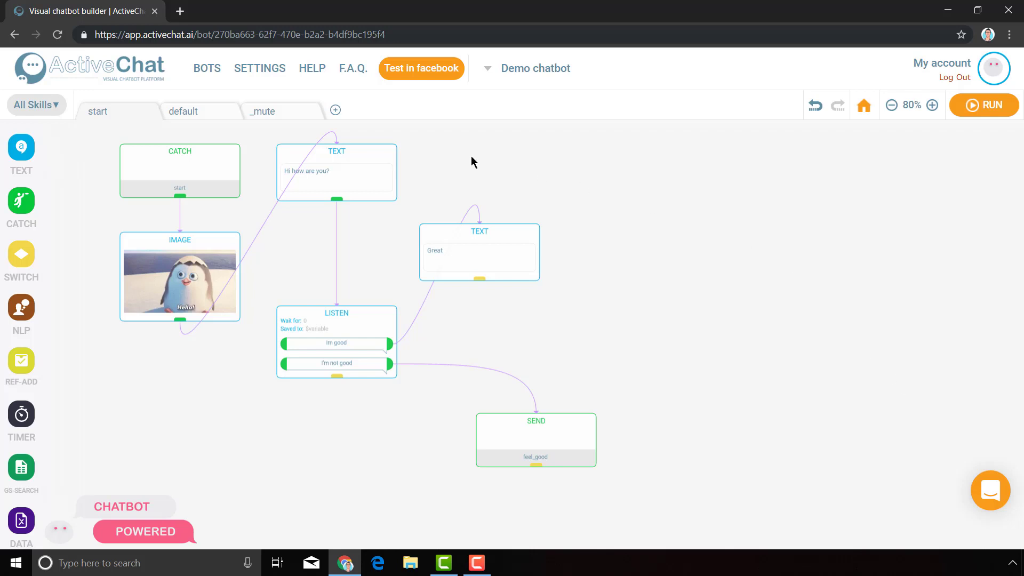
Look through the flows of the default, _mute and start skills in the bot builder
left_click(212, 115)
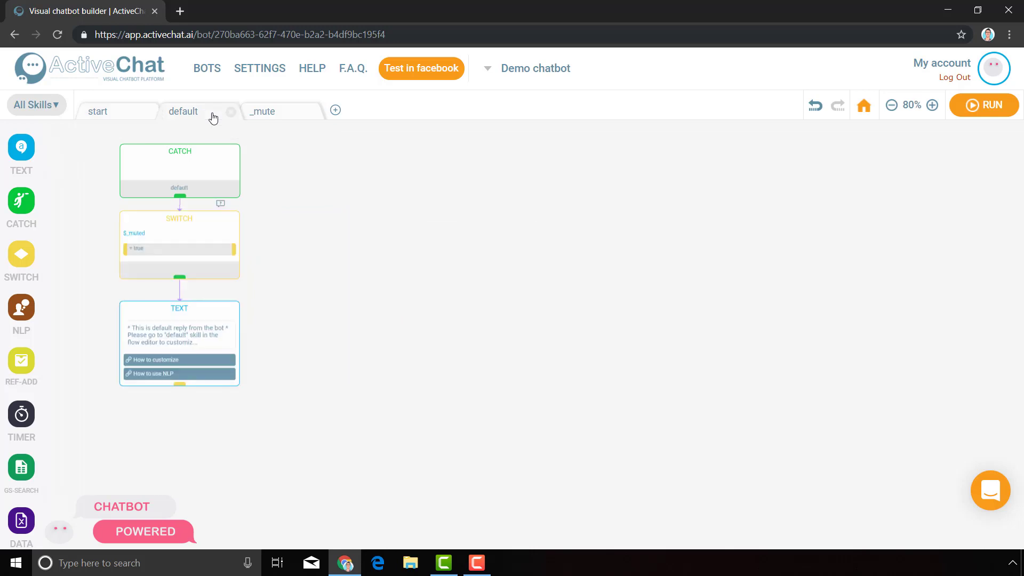
left_click(287, 119)
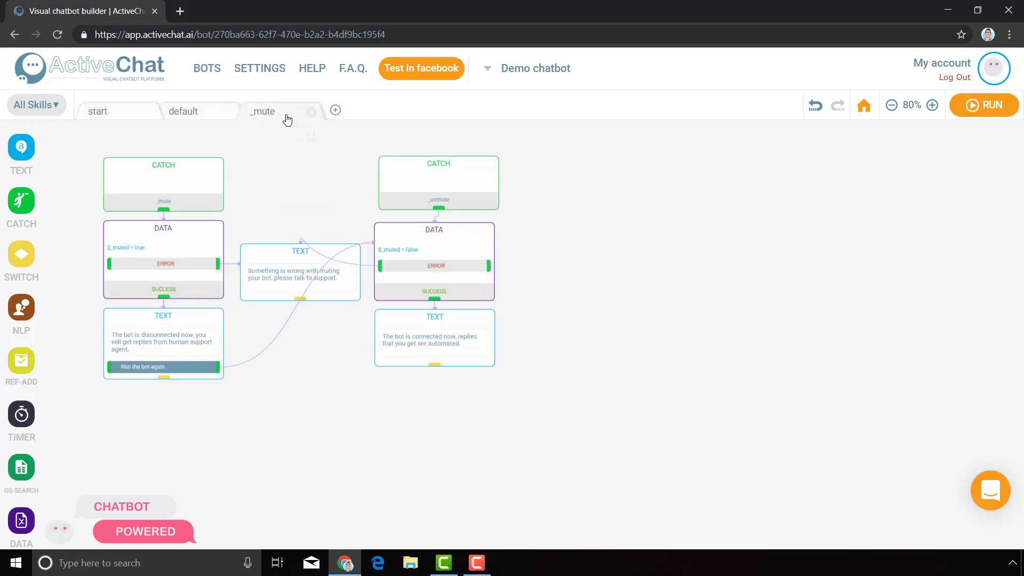
left_click(137, 112)
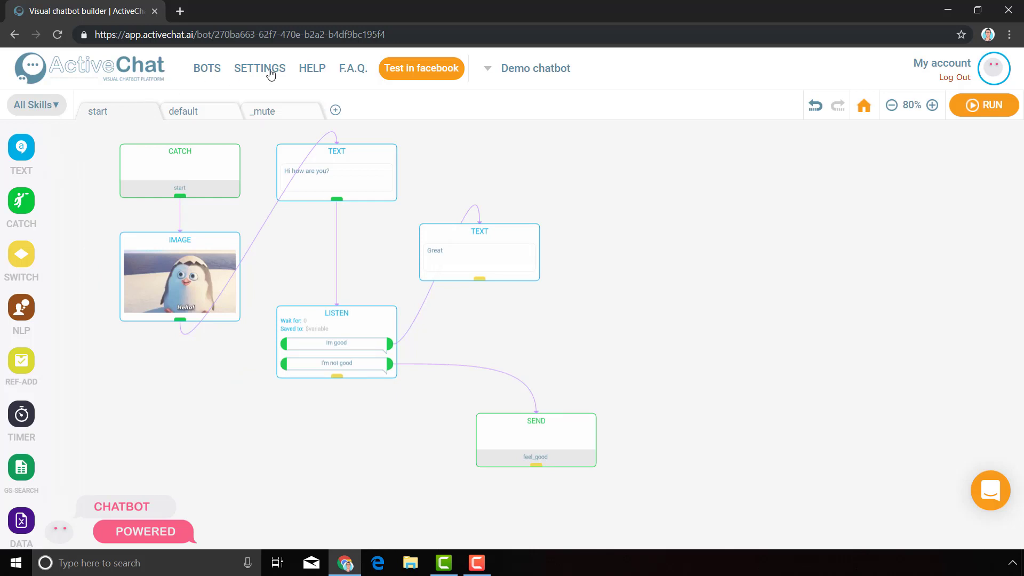
Open the demo chatbot's Facebook test chat in Messenger and delete its existing conversation
left_click(402, 70)
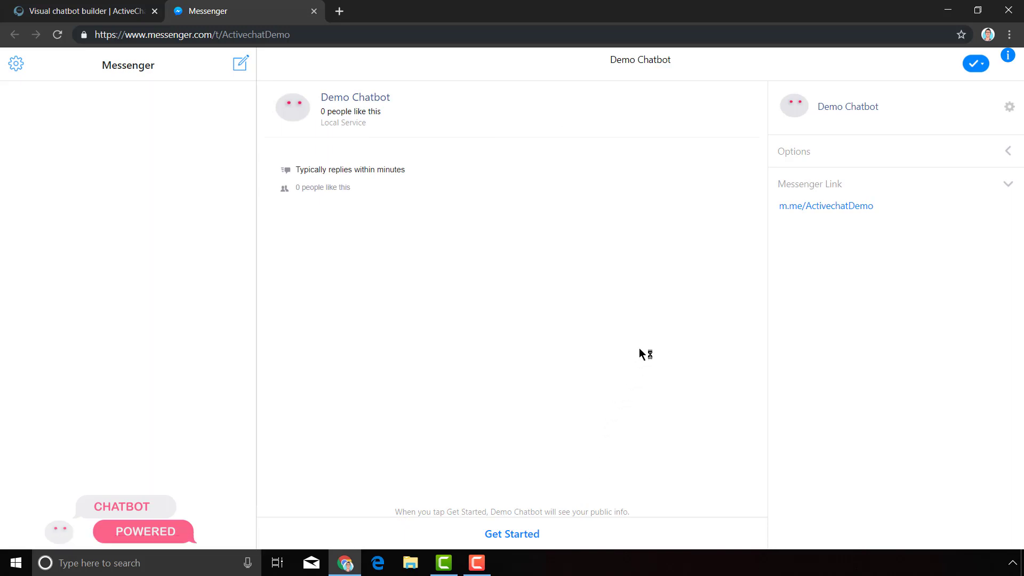
left_click(1010, 106)
left_click(951, 171)
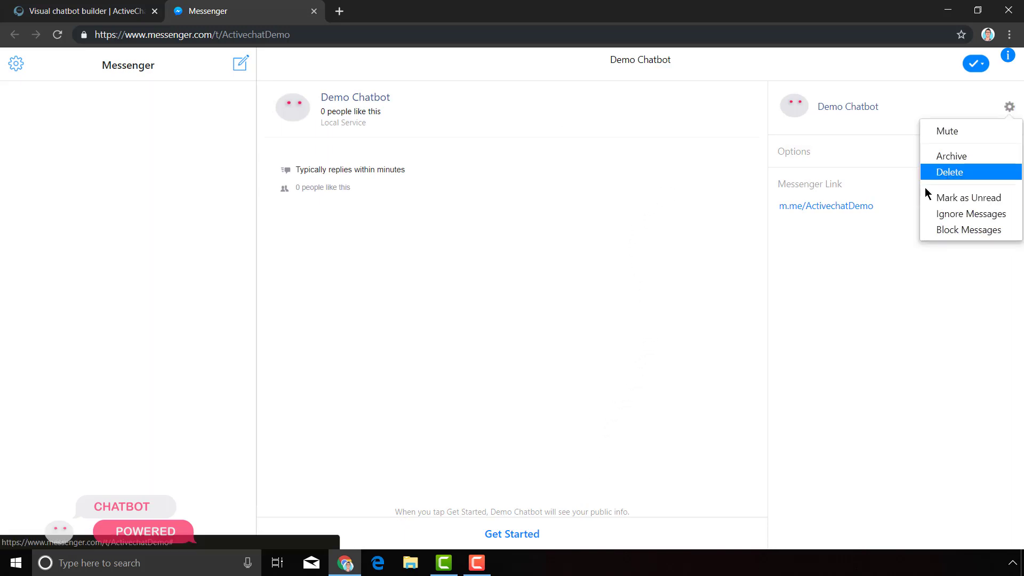
left_click(567, 254)
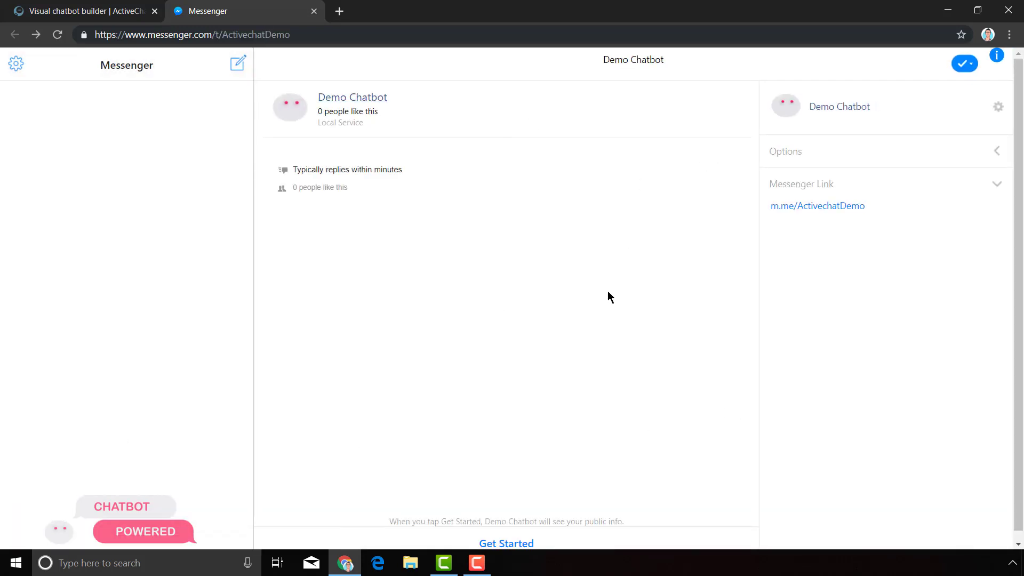
Start a fresh conversation with Demo Chatbot and compare its greeting with the start skill's flow in ActiveChat
scroll(592, 337, "down", 1)
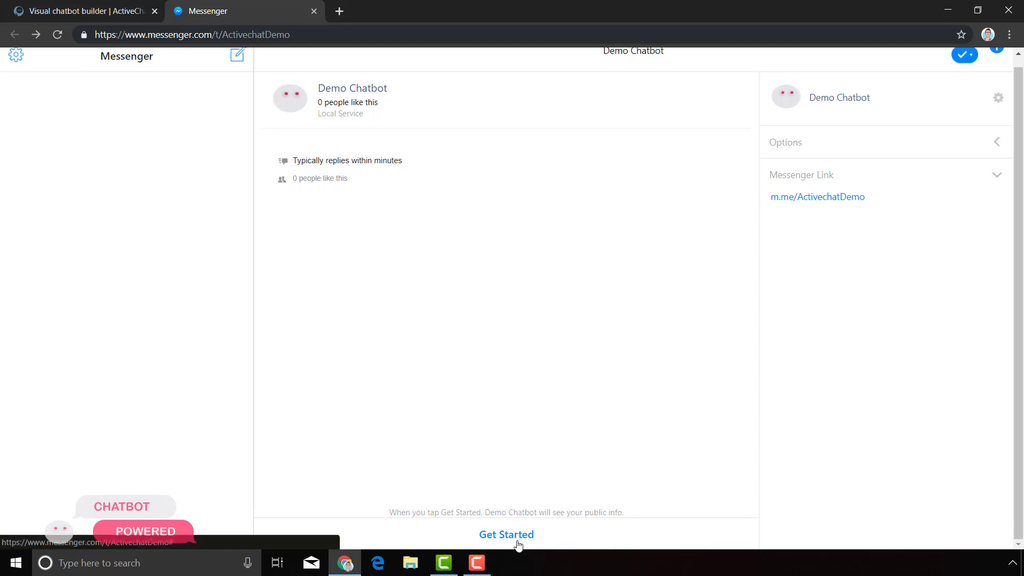
left_click(516, 535)
left_click(106, 12)
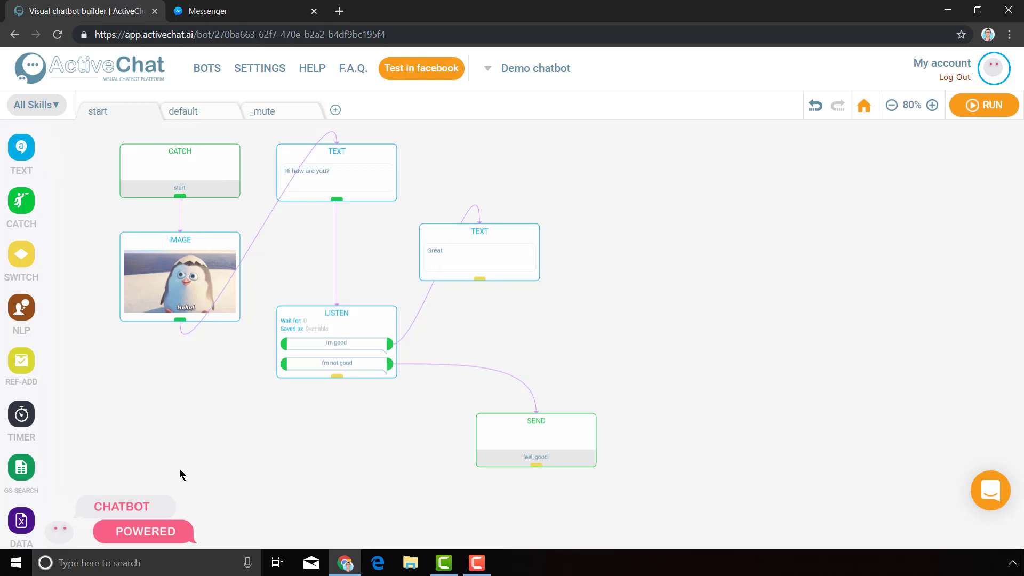
left_click(239, 8)
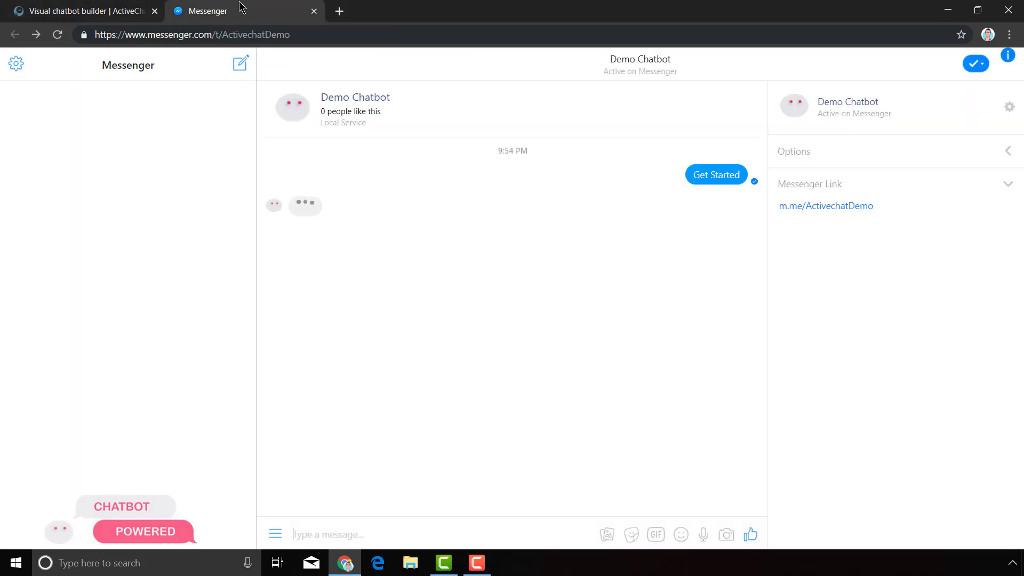
left_click(124, 8)
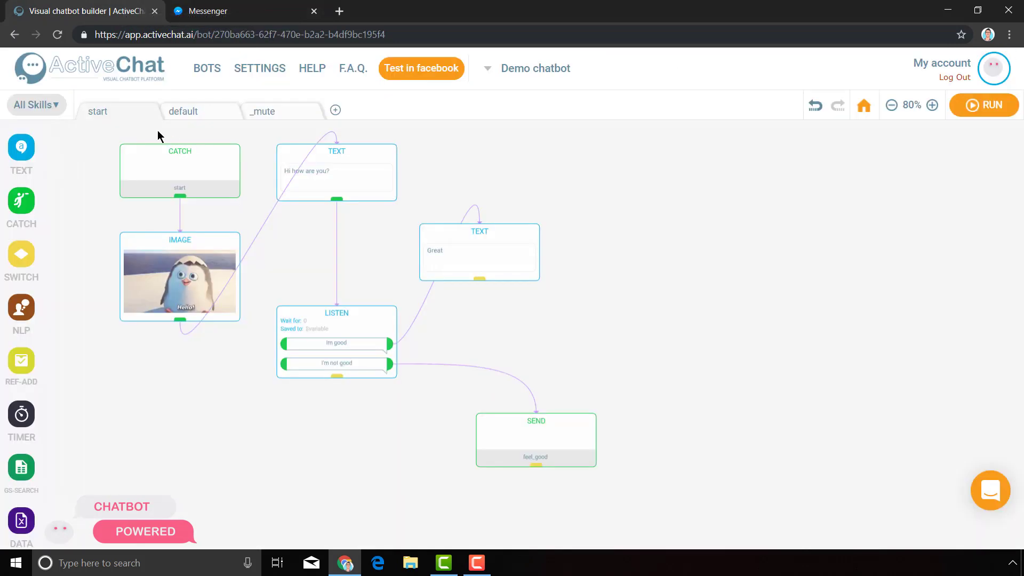
left_click(260, 16)
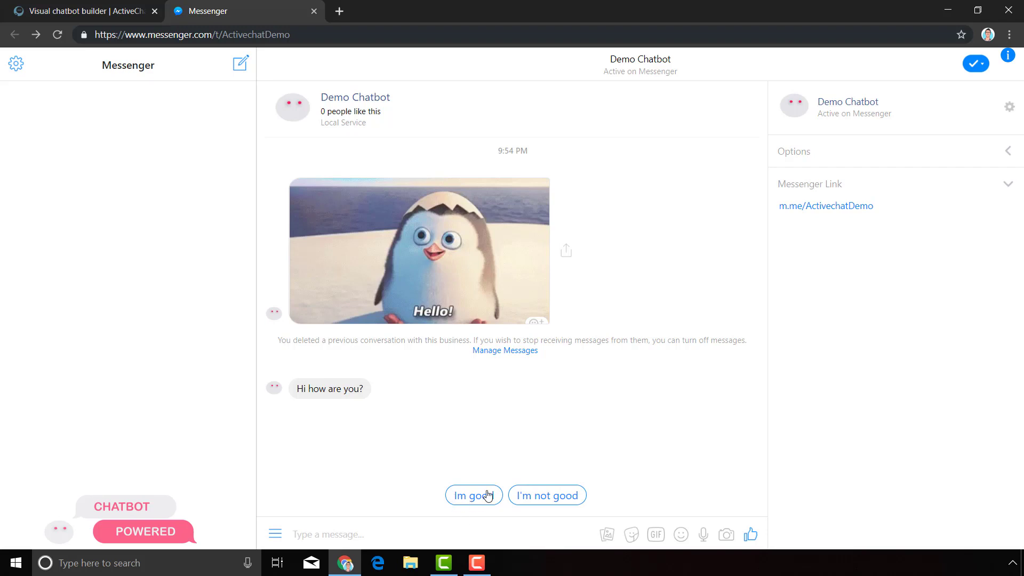
Answer the bot with "Im good" and compare its response with the connected text block in the start skill
type("Im good")
key("Return")
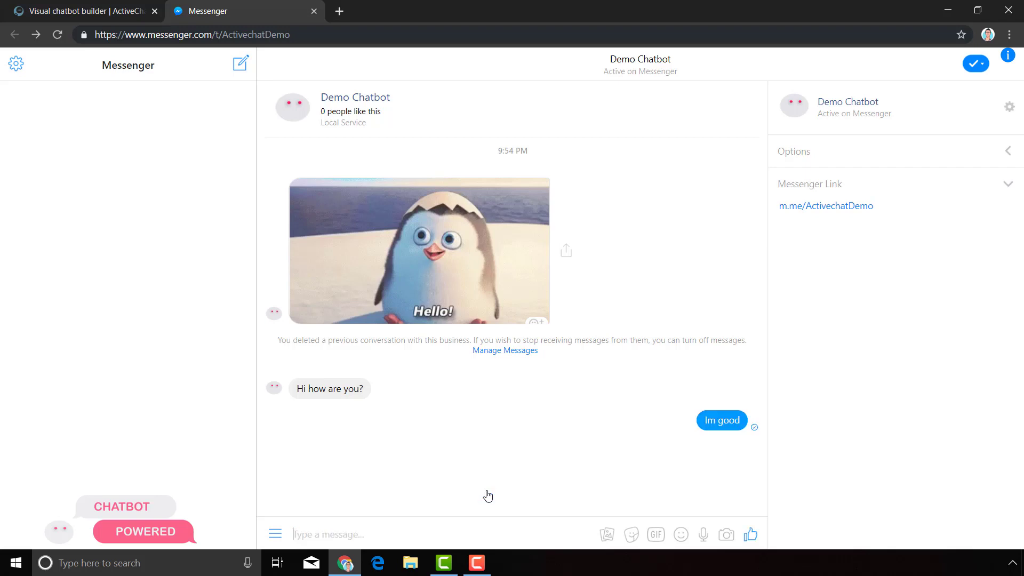
left_click(70, 6)
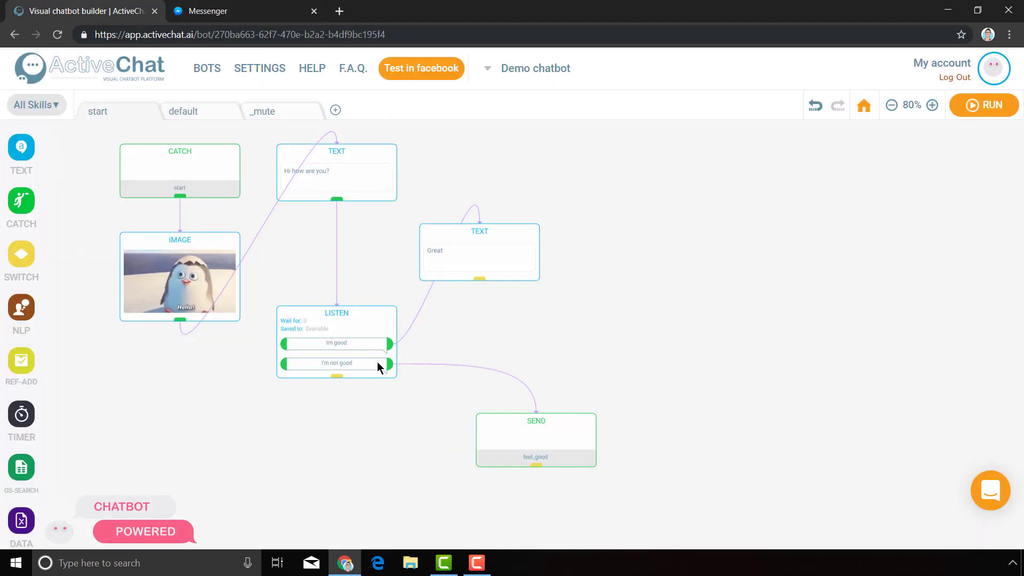
left_click(481, 256)
left_click(247, 7)
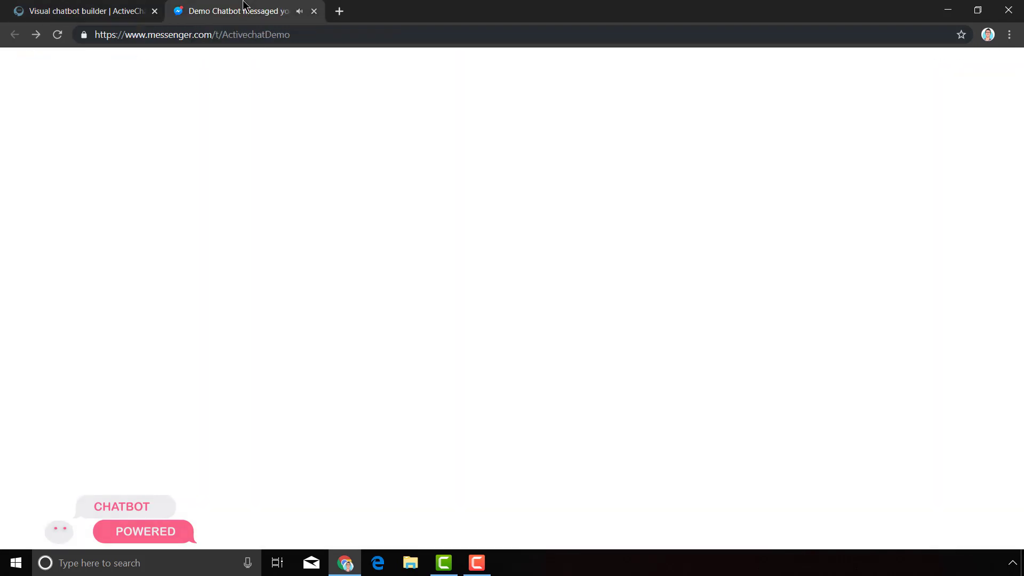
Remove the bot's "Great" reply and the sent "Im good" message from the Messenger conversation
left_click(367, 468)
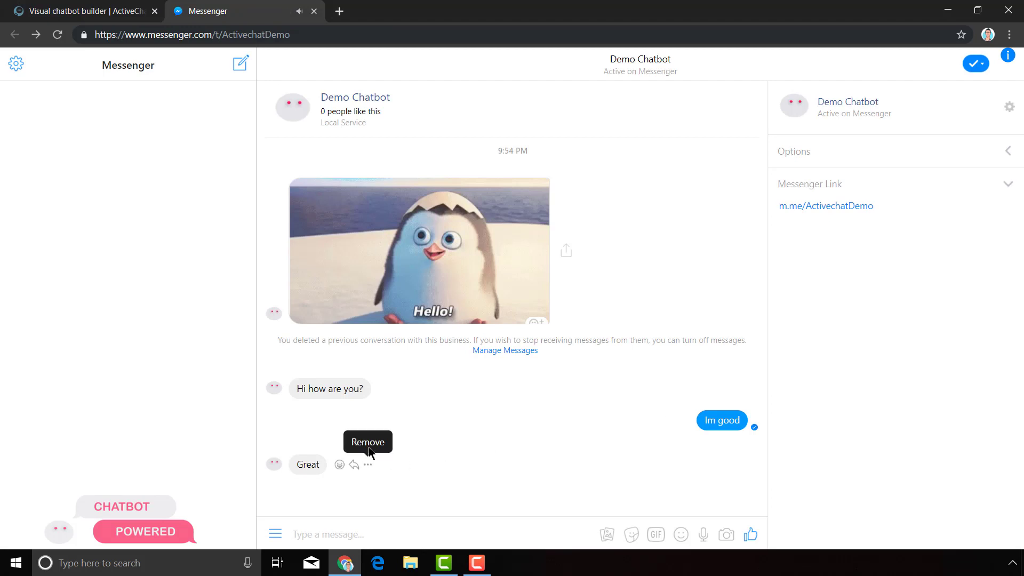
left_click(367, 442)
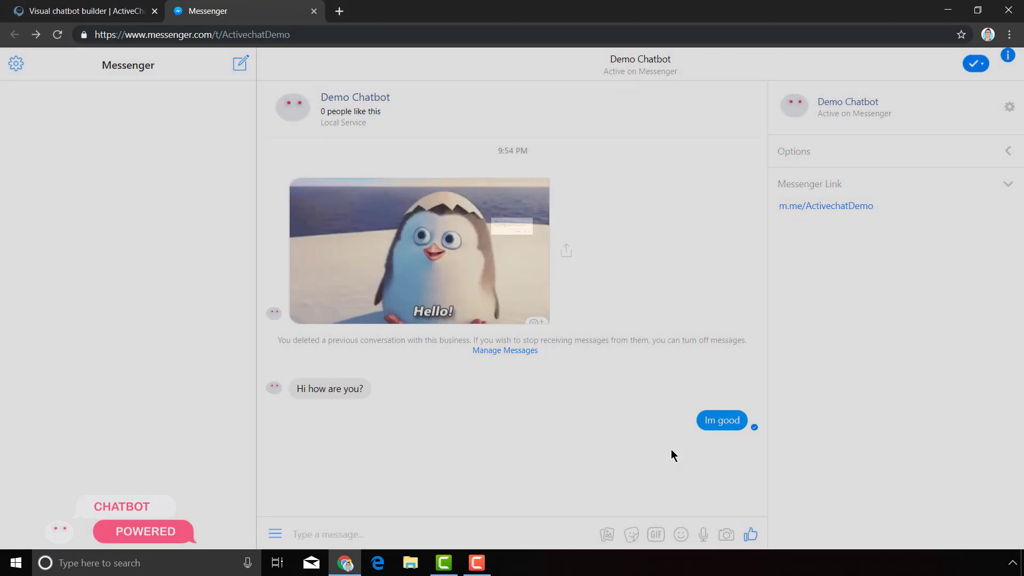
left_click(613, 261)
left_click(654, 424)
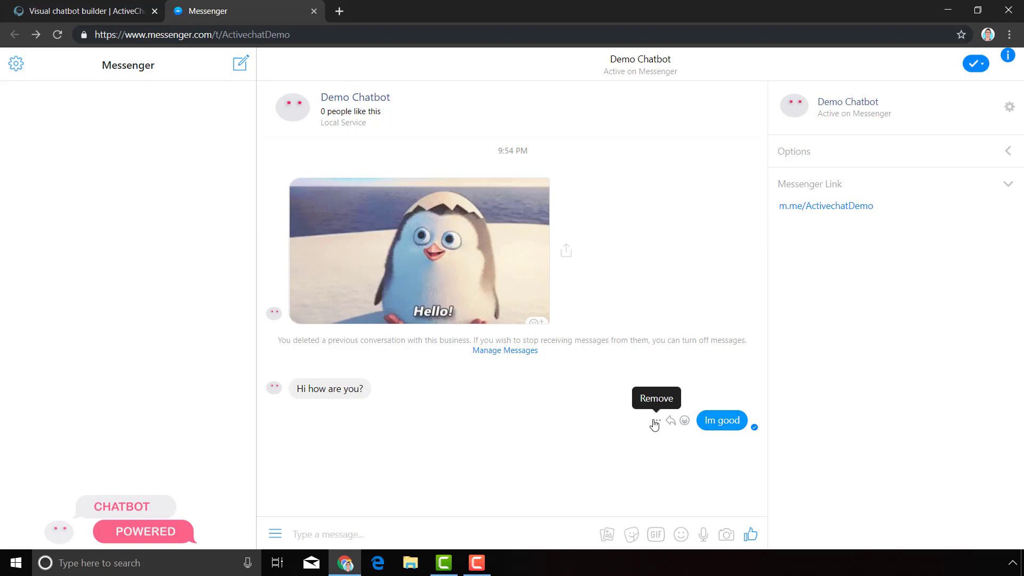
left_click(660, 397)
key("Return")
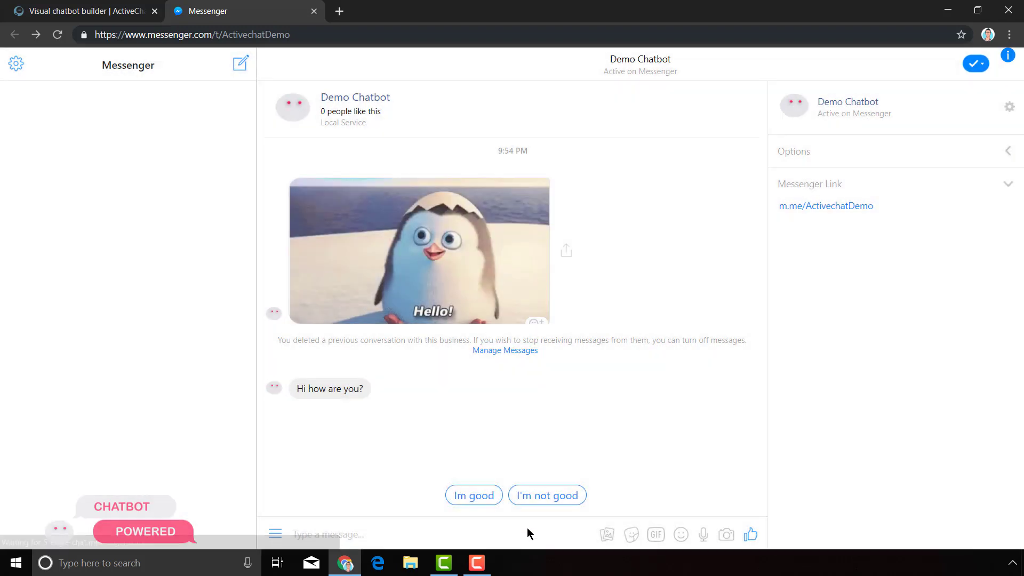
Send the bot the custom message "I'm good" instead of using a suggested reply
left_click(529, 532)
type("I")
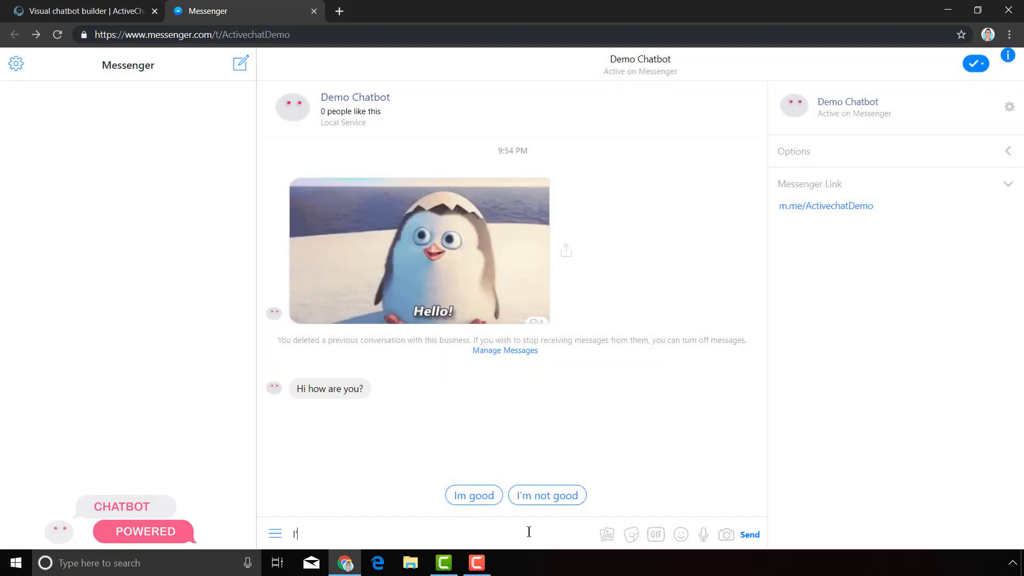
type("'m good")
key("Return")
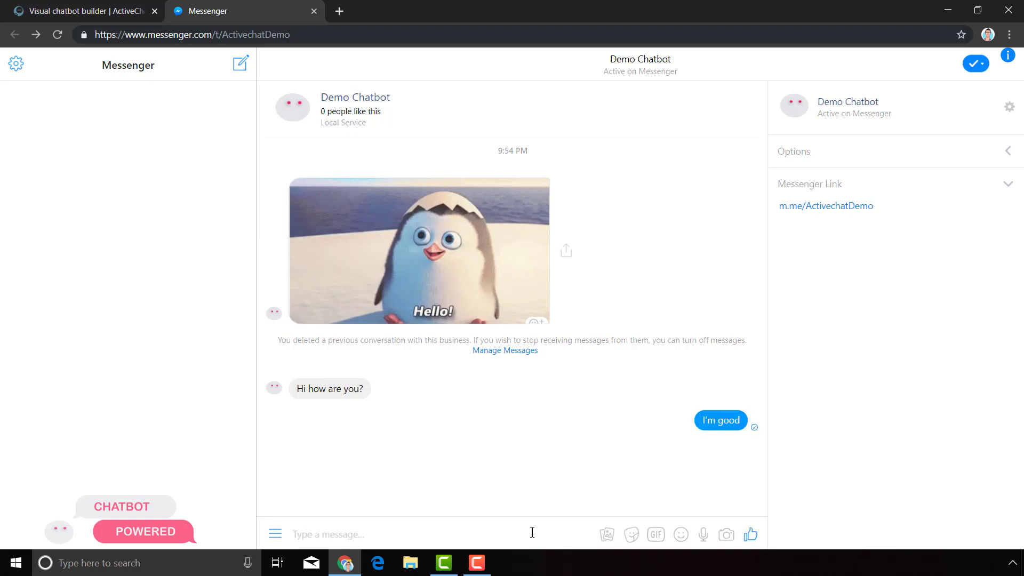
Check the bot's response in Messenger against the start and default skills in ActiveChat
left_click(128, 10)
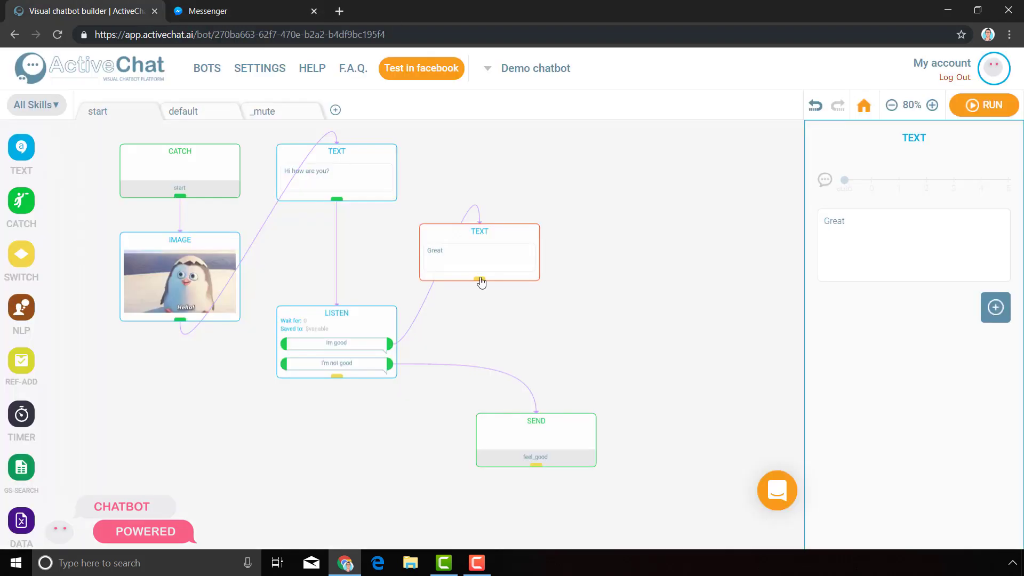
left_click(274, 8)
left_click(96, 10)
left_click(188, 110)
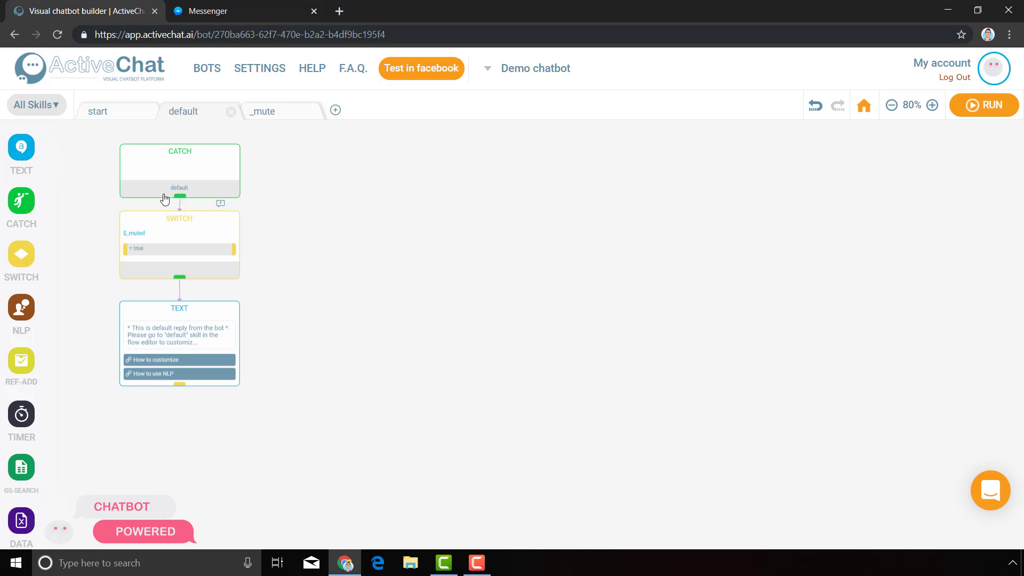
Send the nonsense message "lkjajdsfl;jaldsfj" in Messenger and compare the bot's reply with the default skill
left_click(247, 6)
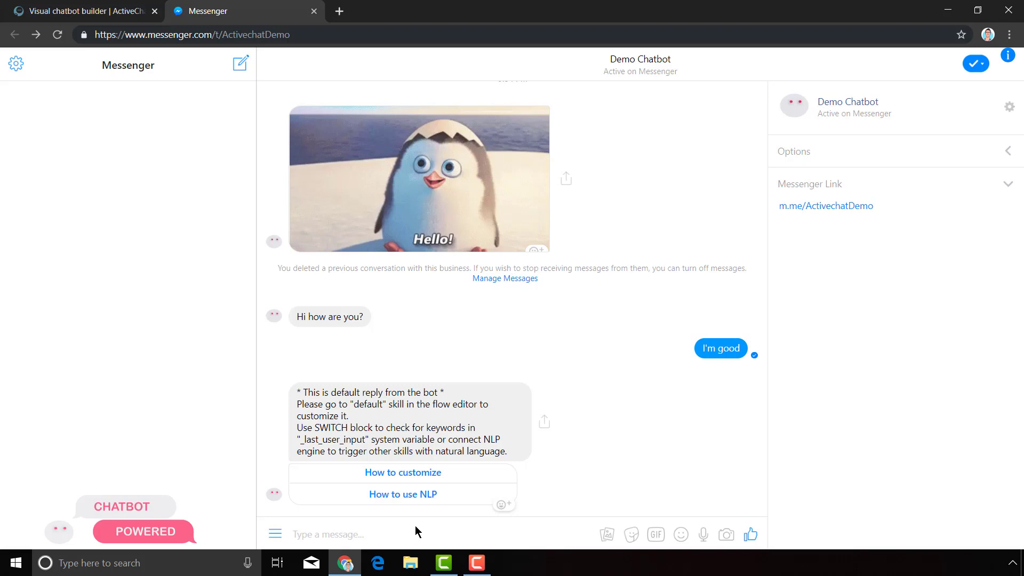
type("lkjajdsfl;jaldsfj")
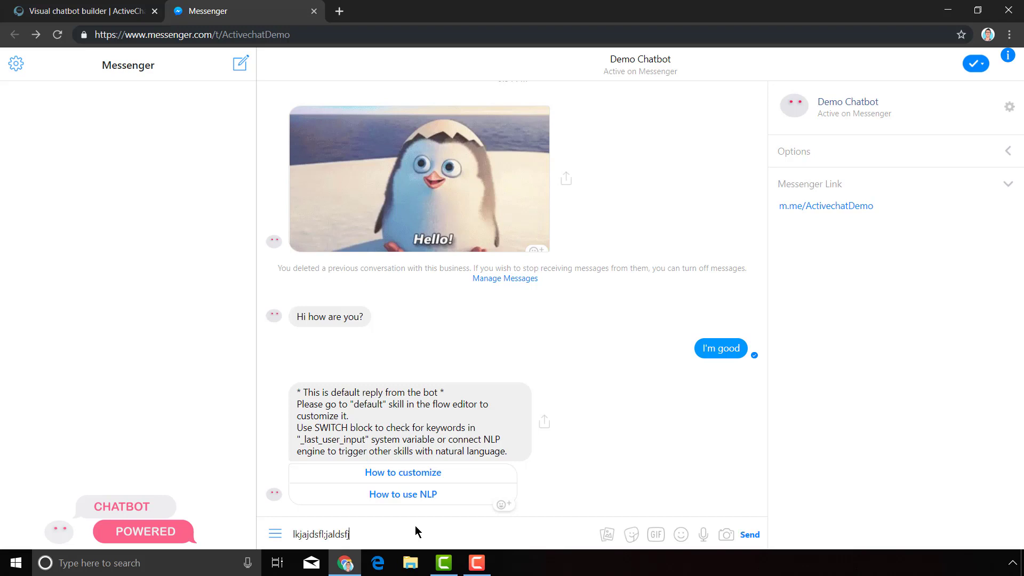
key("Return")
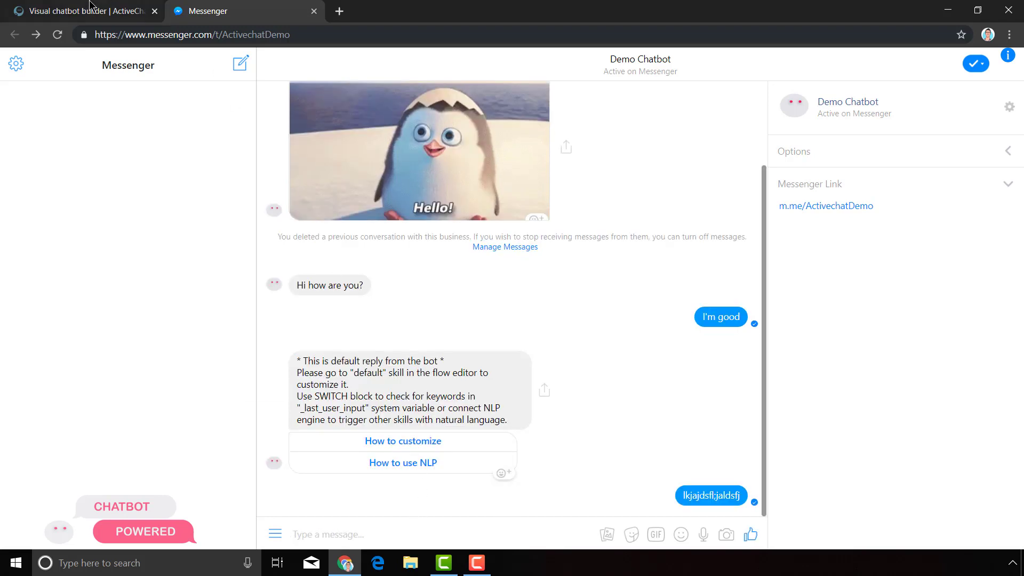
left_click(92, 10)
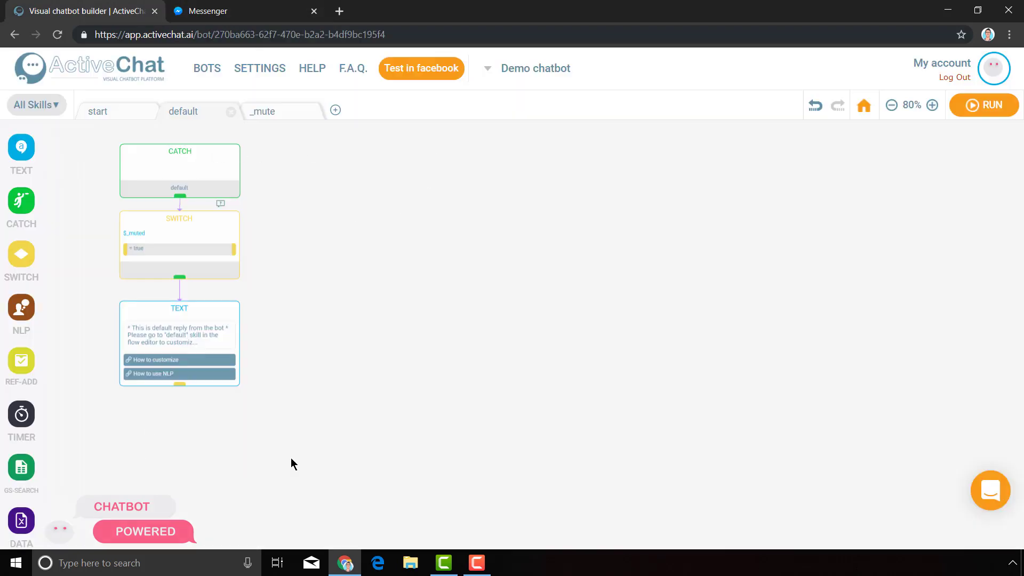
left_click(253, 7)
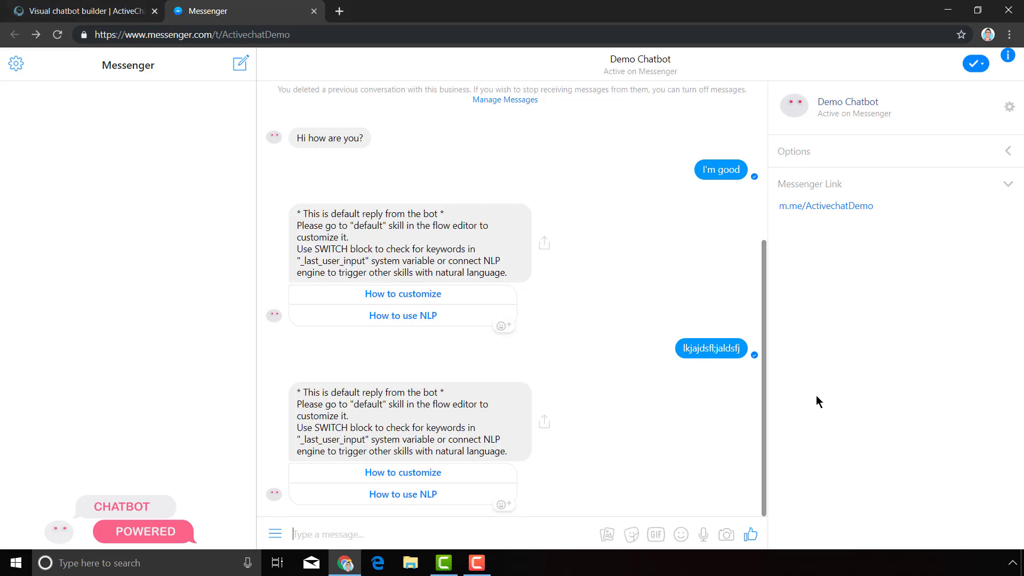
left_click_drag(682, 349, 744, 352)
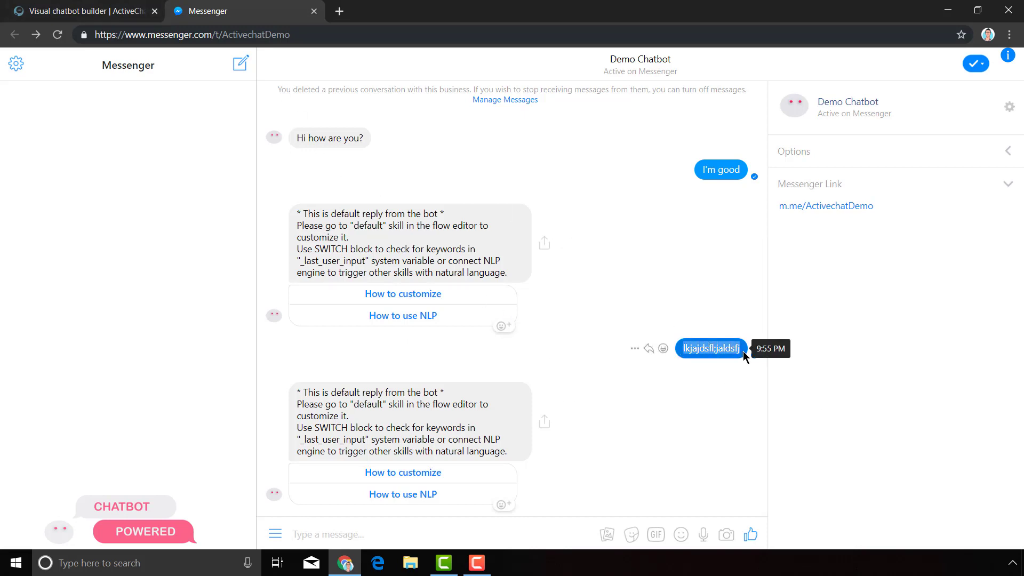
Review the default and _mute skills in ActiveChat, and send "/_mute" to the bot in Messenger
left_click(60, 11)
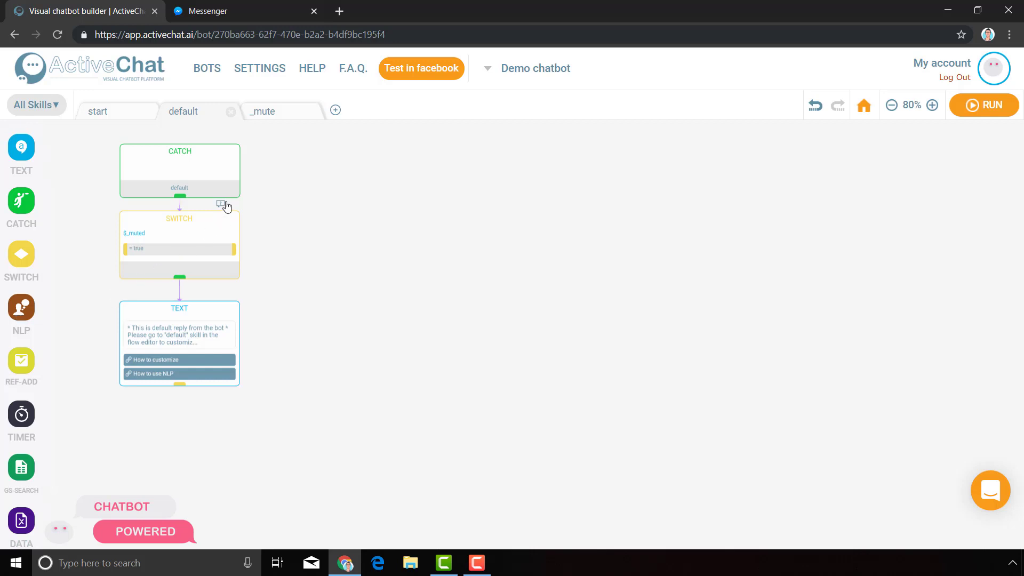
left_click(274, 118)
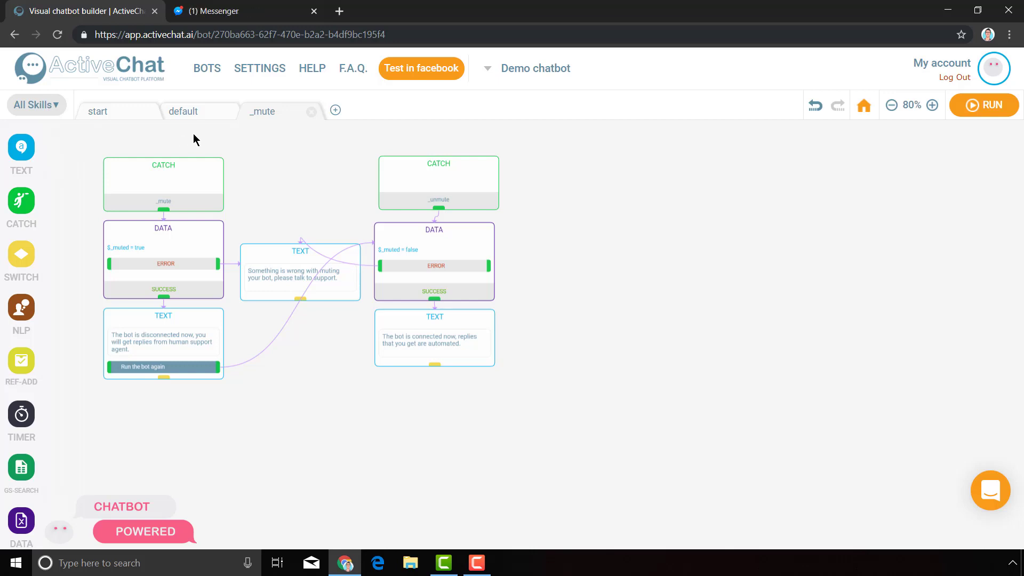
left_click(219, 7)
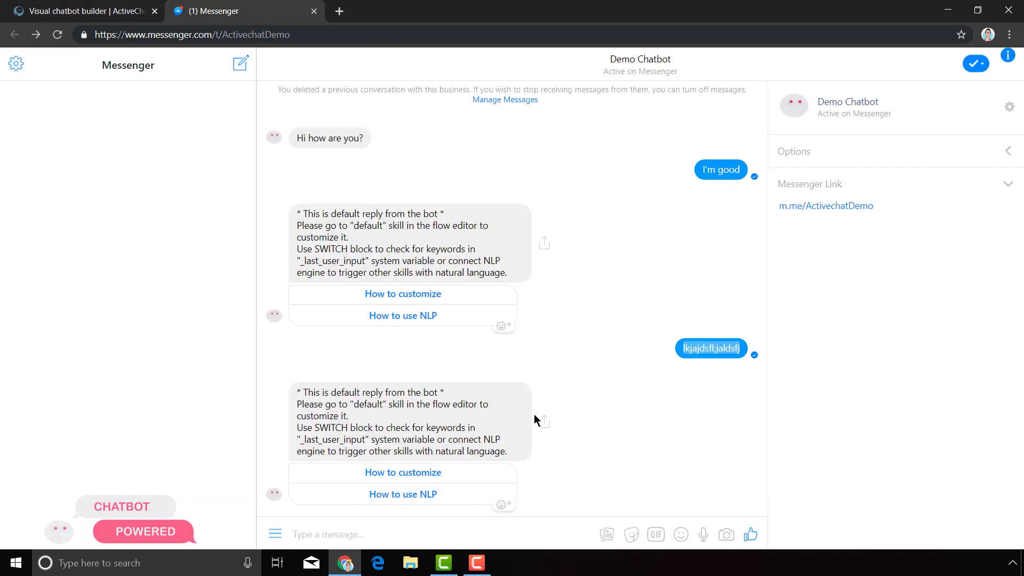
type("/")
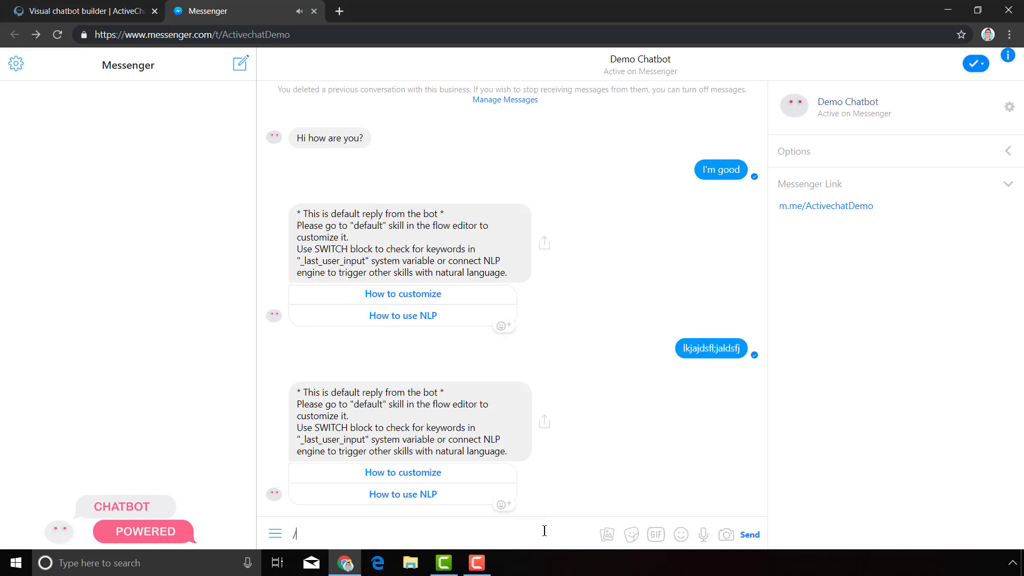
type("_mute")
key("Return")
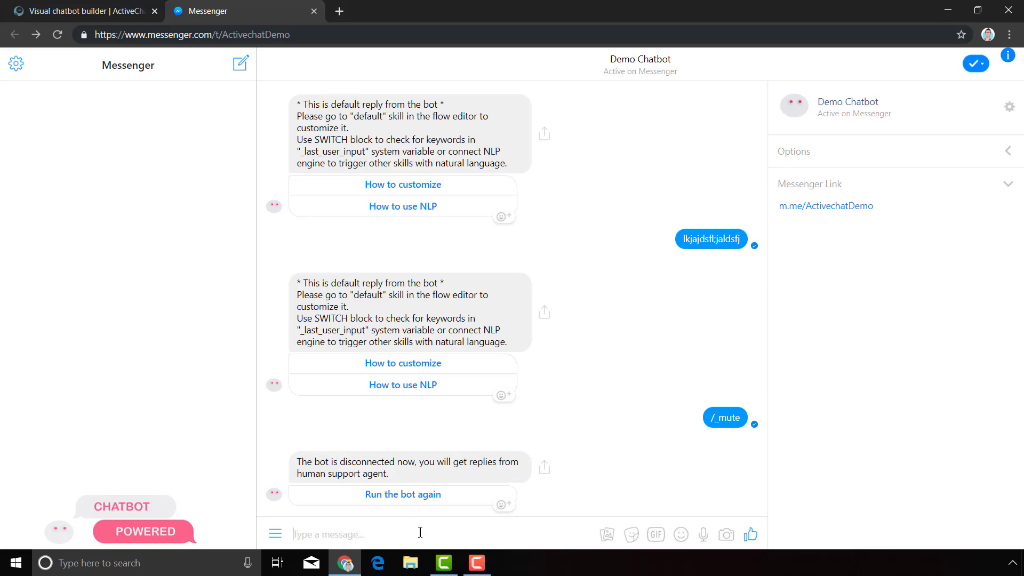
Send the muted bot the message "alkdsjlajdsflajdfs" and return to the _mute skill in ActiveChat
type("alkdsjlajdsflajdfs")
key("Return")
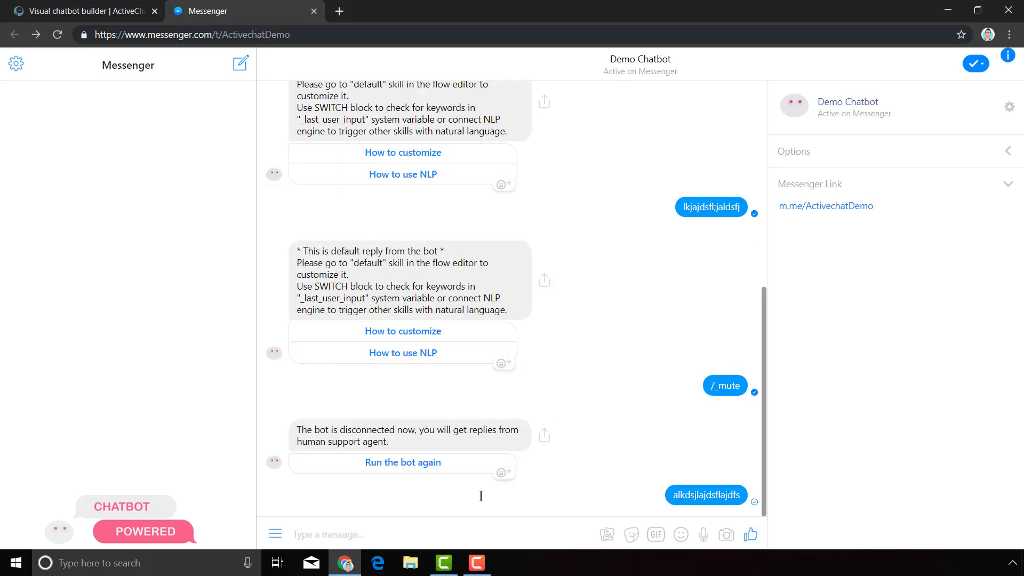
left_click(102, 6)
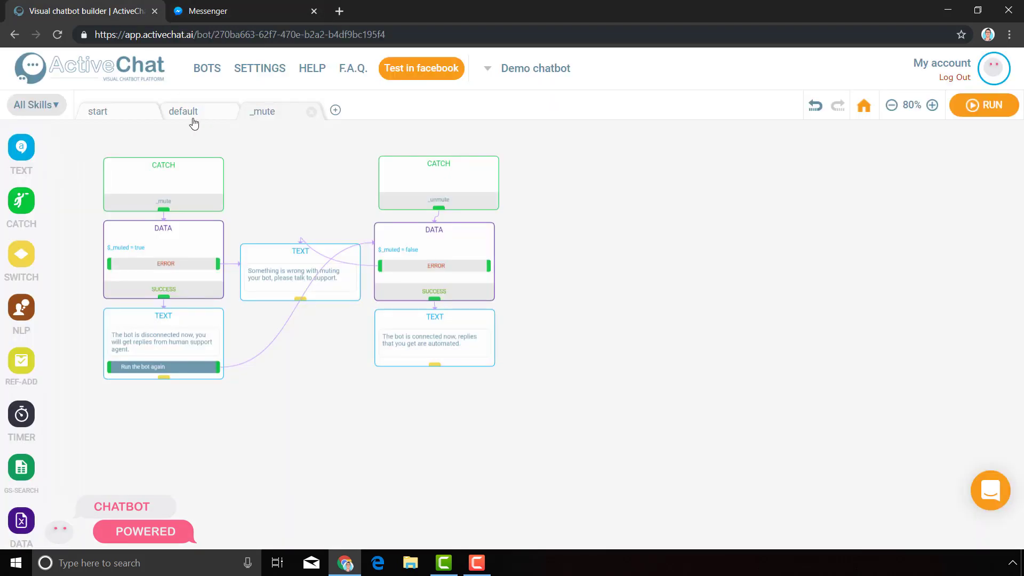
Compare the muted-variable check in the default skill with the data blocks of the _mute skill
left_click(215, 114)
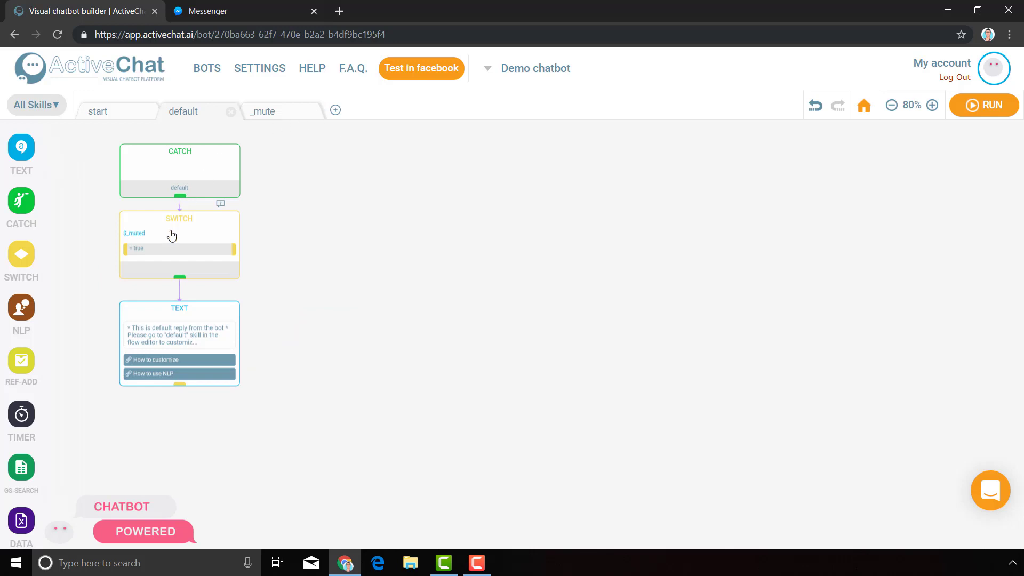
mouse_move(279, 70)
left_click(263, 113)
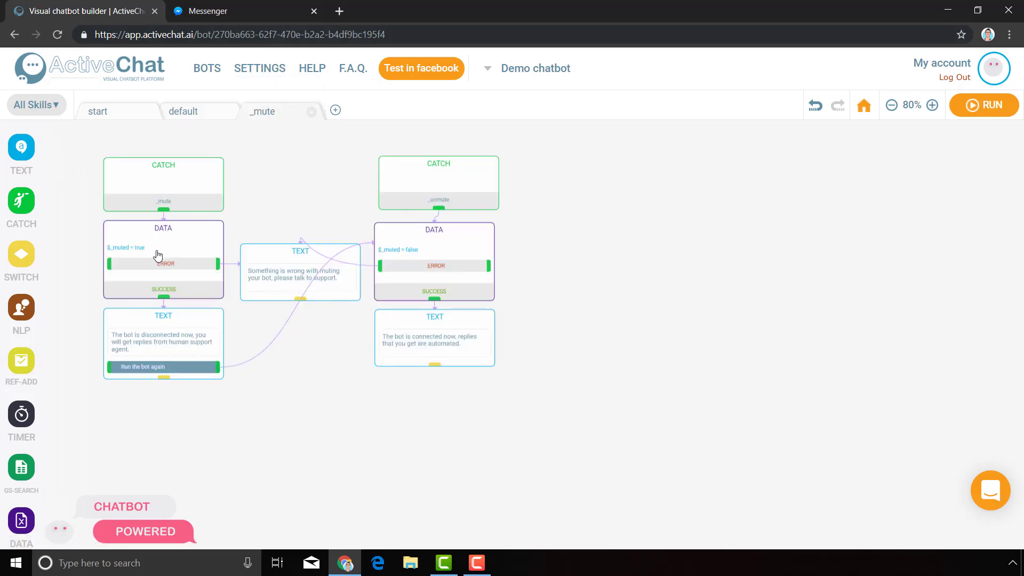
left_click(195, 114)
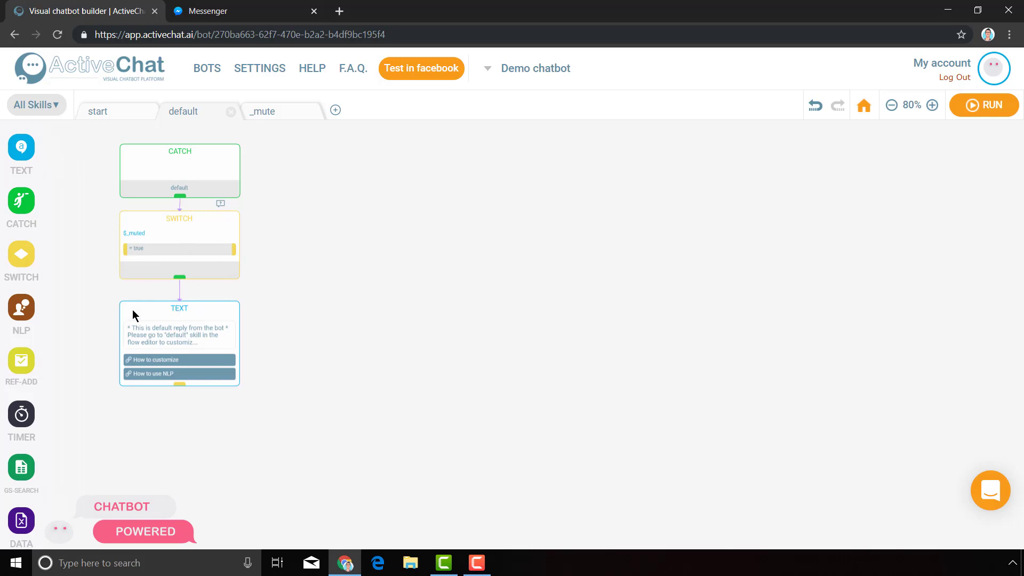
Switch to Messenger and send the muted bot the message "lkjasdfljalfj"
left_click(271, 6)
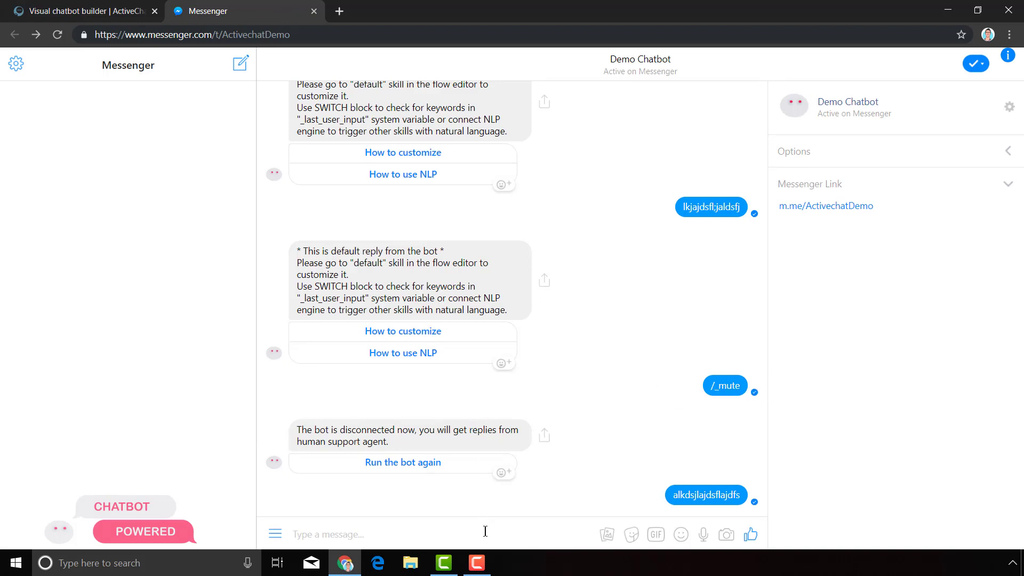
type("lkjasdfljalfj")
key("Return")
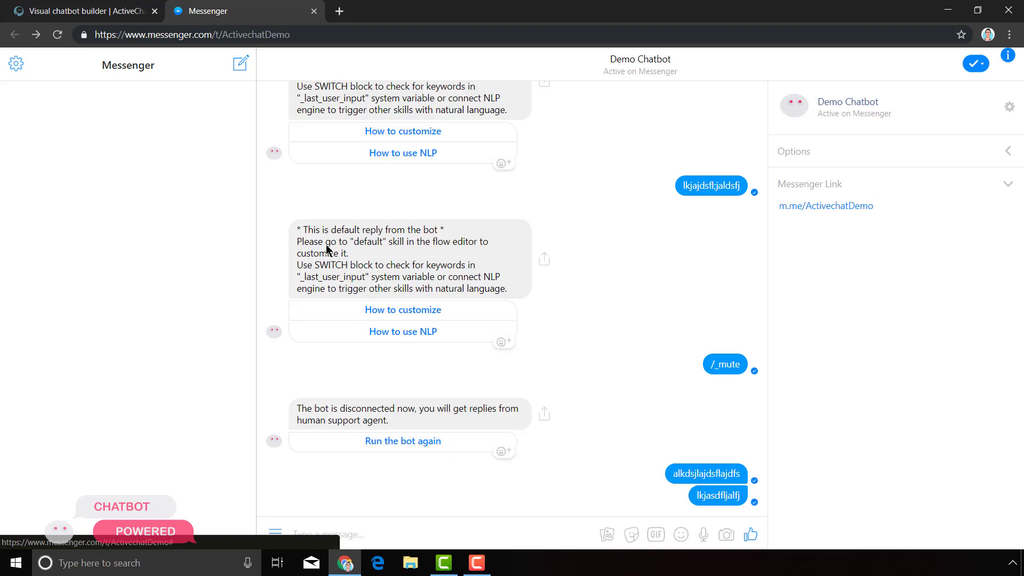
Return to ActiveChat and resume the paused bot for the Facebook subscriber in the demo chatbot's user list
left_click(126, 10)
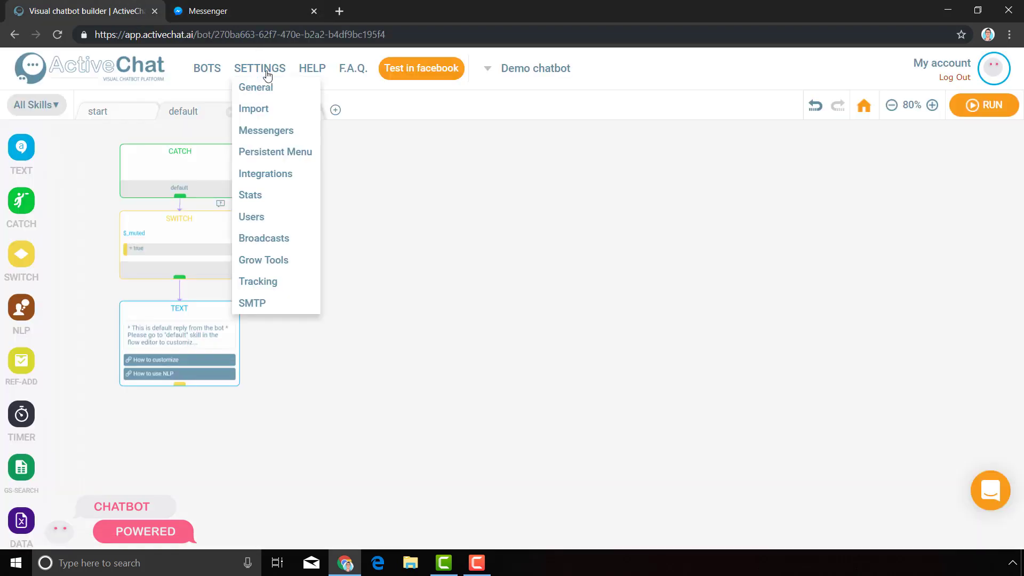
mouse_move(268, 74)
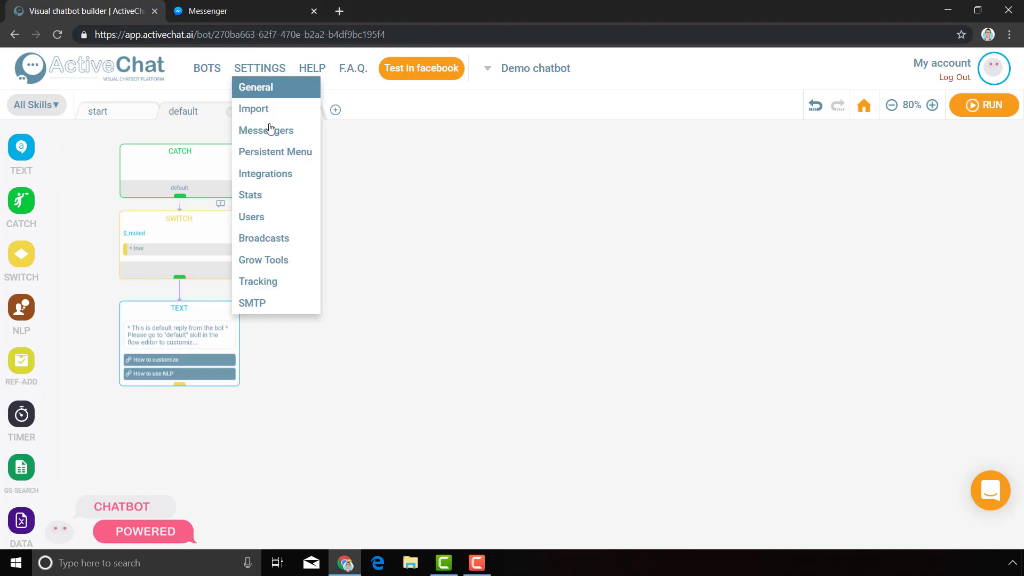
left_click(269, 217)
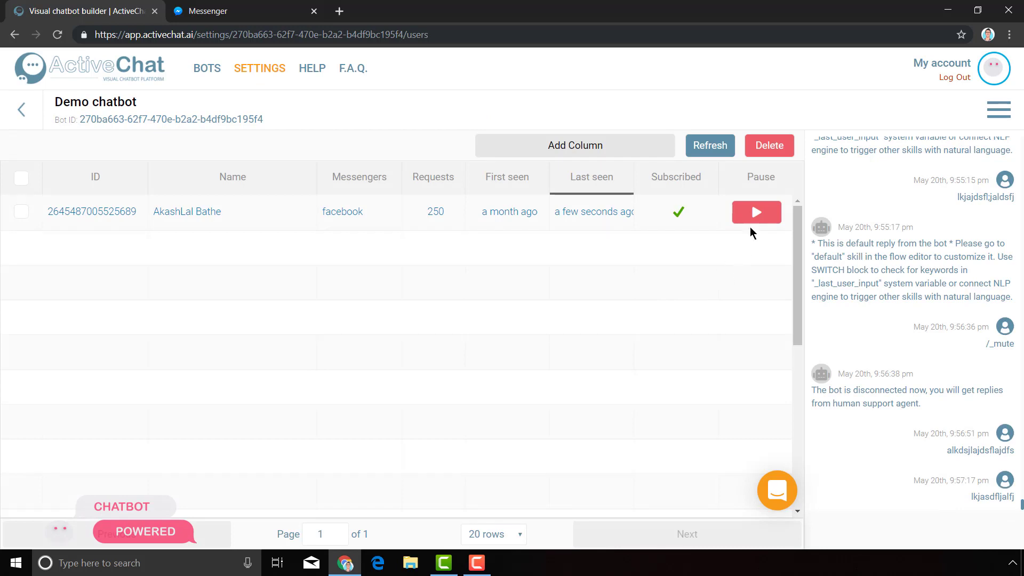
left_click(756, 214)
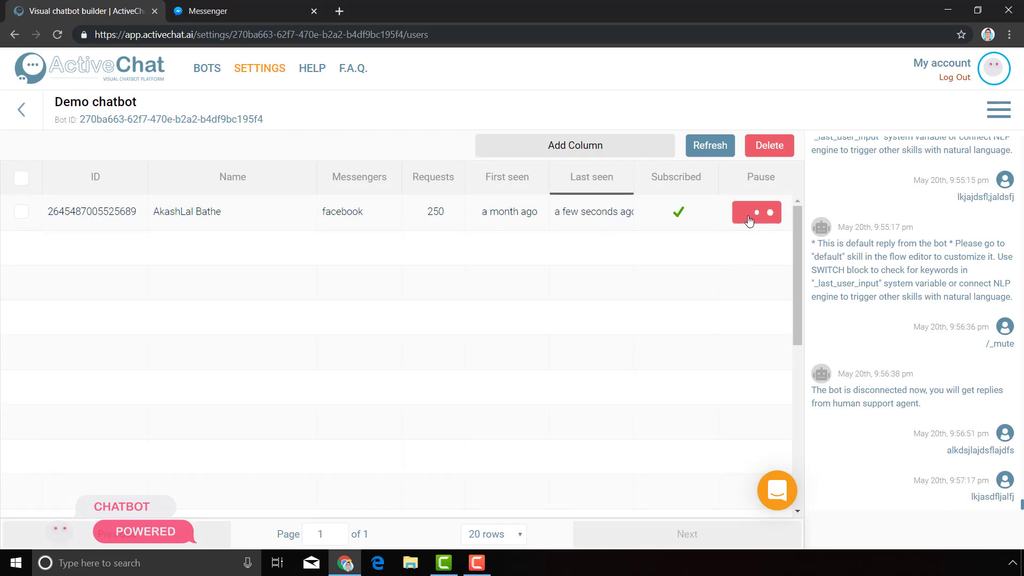
Switch to Messenger and send the reconnected bot the message "Hi"
left_click(208, 11)
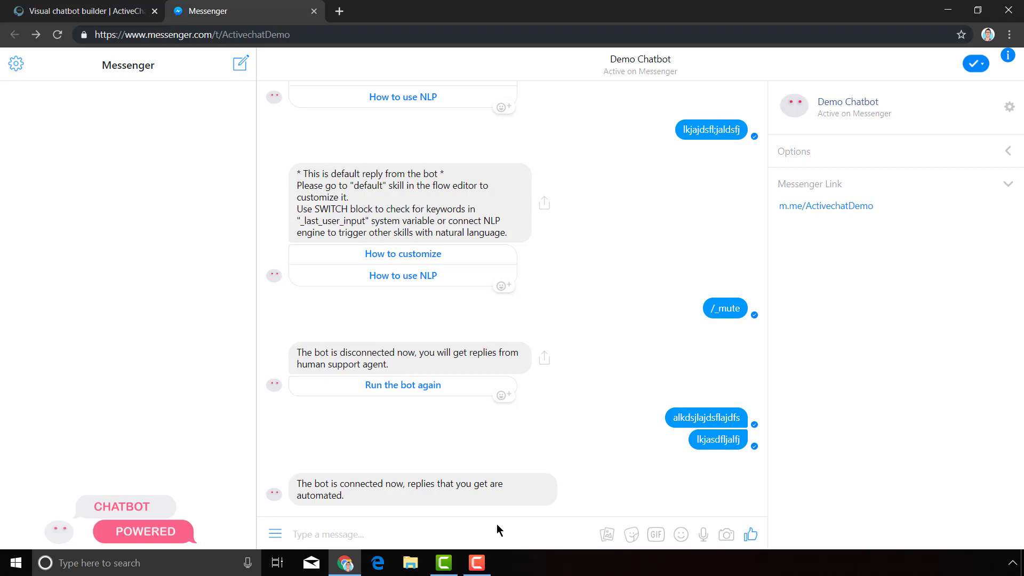
type("Hi")
key("Return")
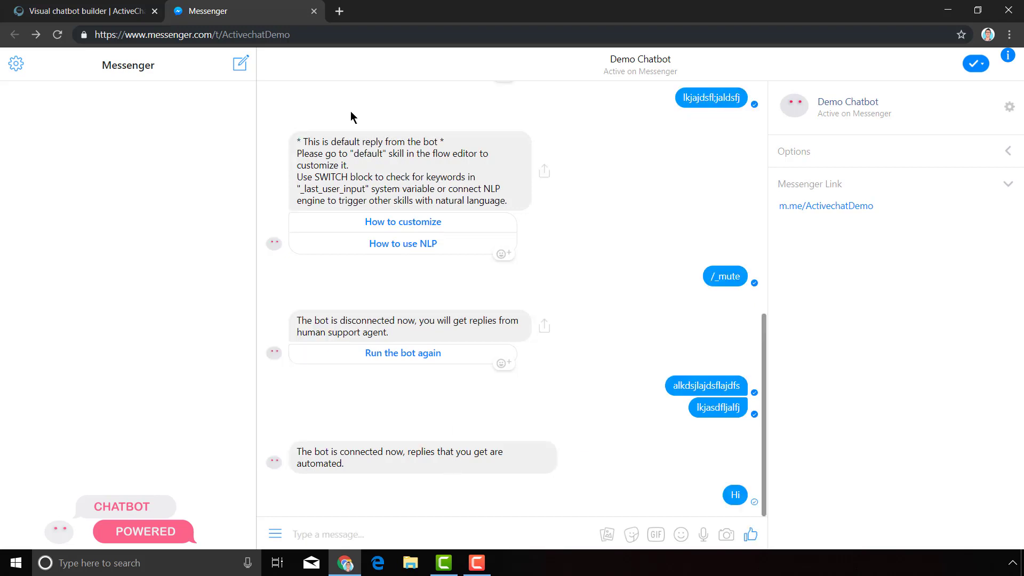
Open the default skill in ActiveChat, compare it with the bot's reply to "Hi" in Messenger, and return to ActiveChat
left_click(90, 10)
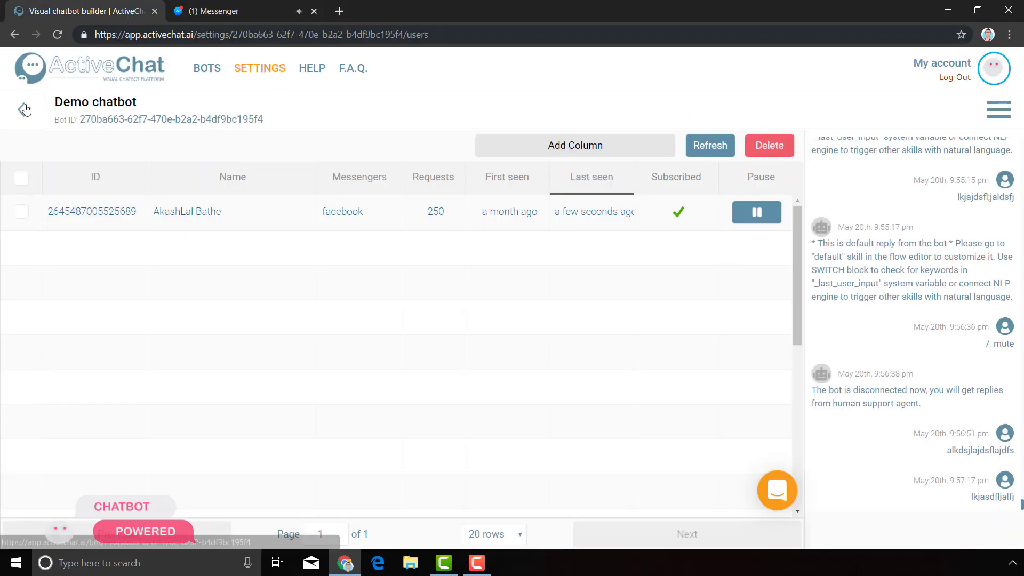
left_click(23, 109)
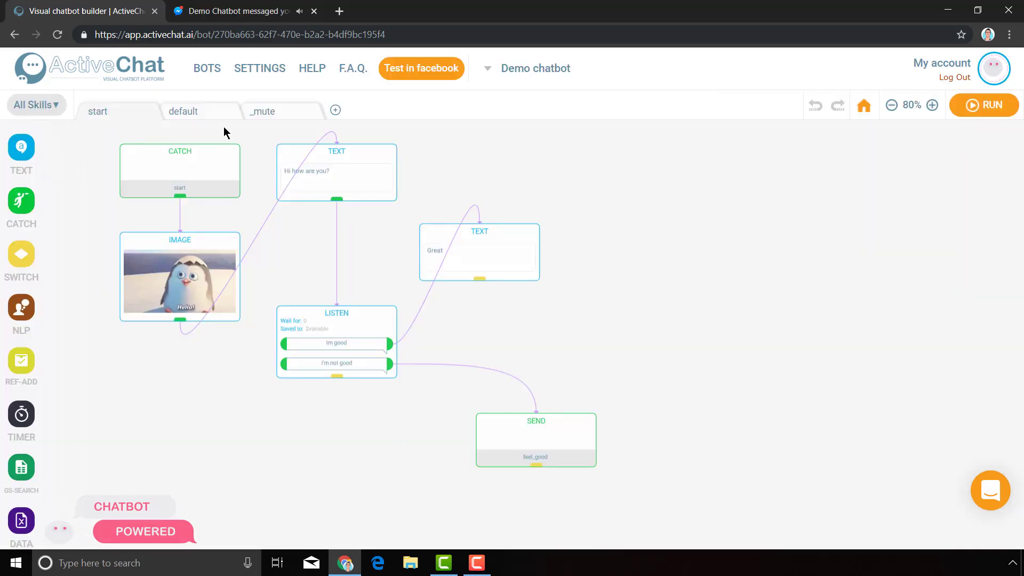
left_click(216, 116)
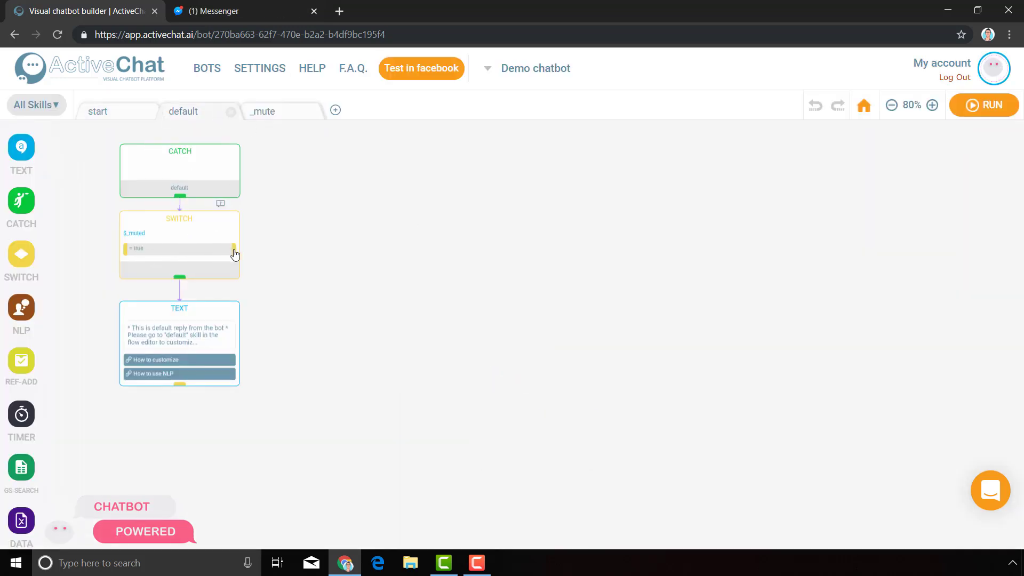
left_click(240, 11)
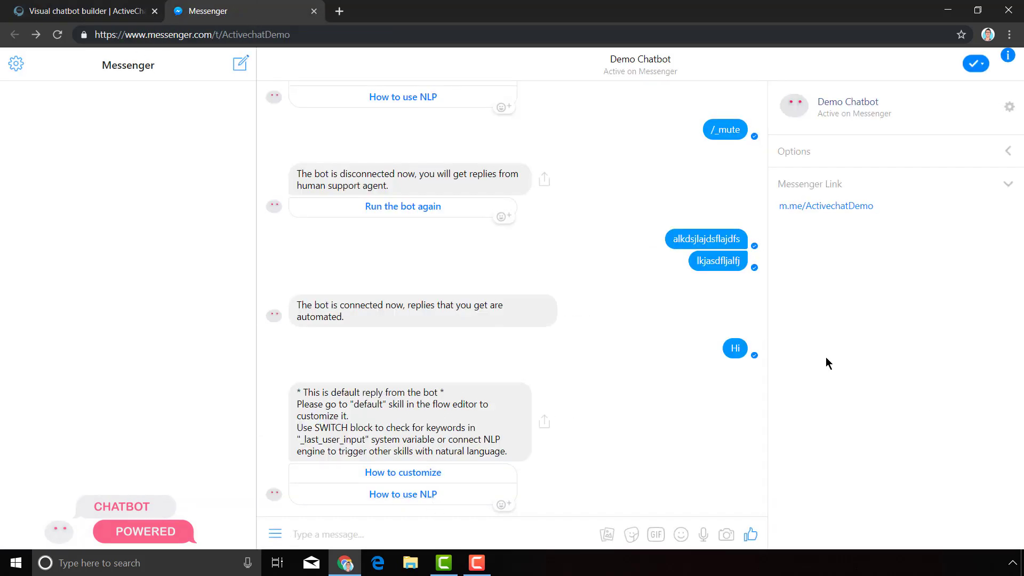
left_click_drag(733, 347, 744, 350)
left_click(122, 8)
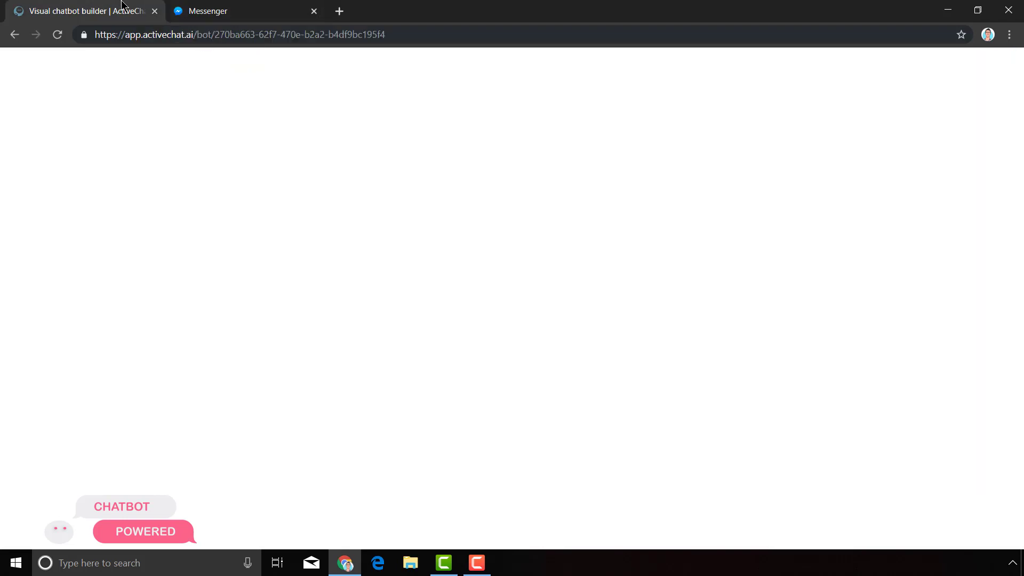